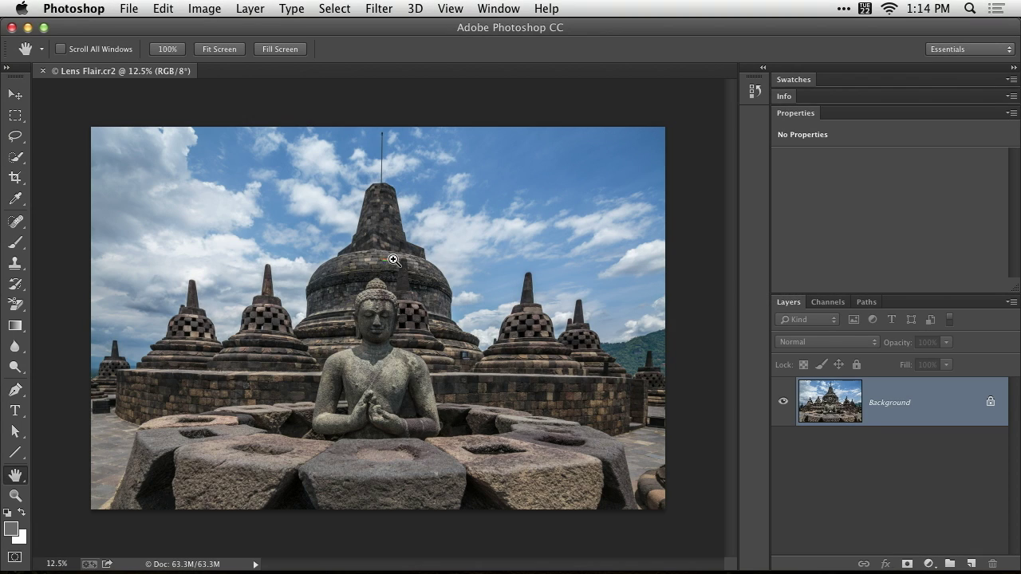
Step: Zoom in step by step on the stupa wall until the flare fills the view at 200%
{"action": "left_click", "coordinate": [393, 259]}
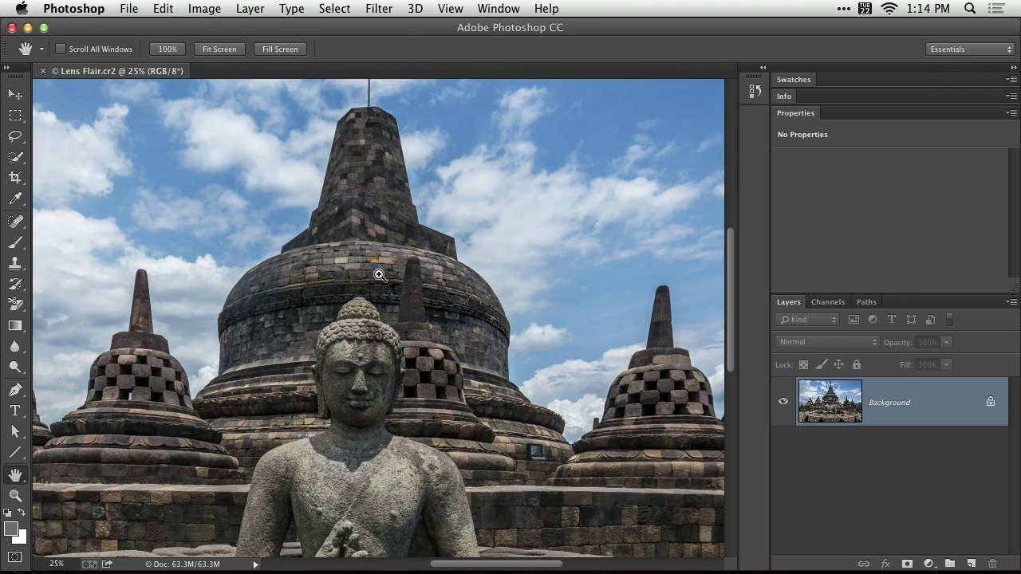
{"action": "left_click", "coordinate": [379, 276]}
{"action": "left_click", "coordinate": [380, 271]}
{"action": "left_click", "coordinate": [376, 271]}
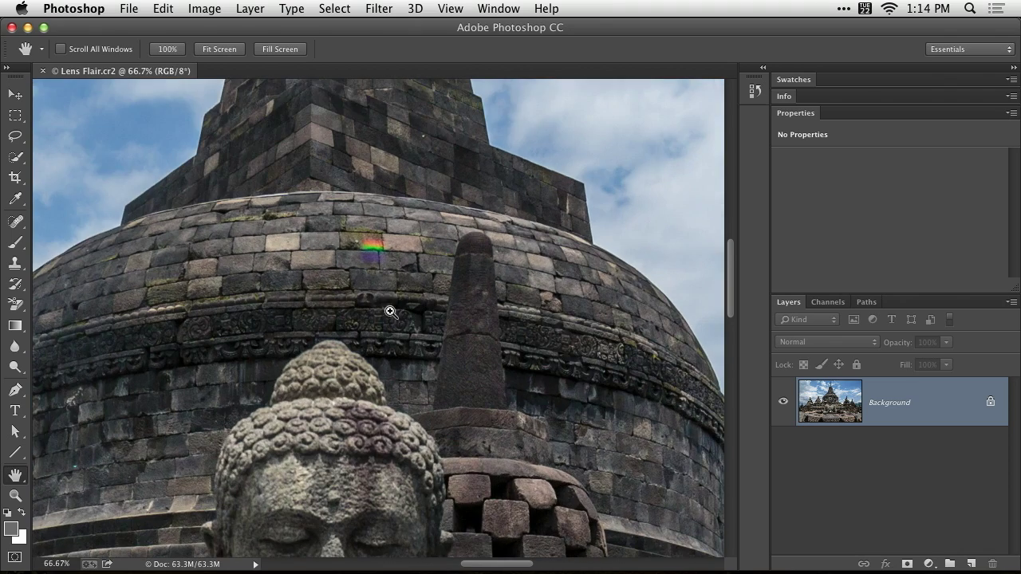
{"action": "left_click", "coordinate": [380, 273]}
{"action": "left_click", "coordinate": [364, 264]}
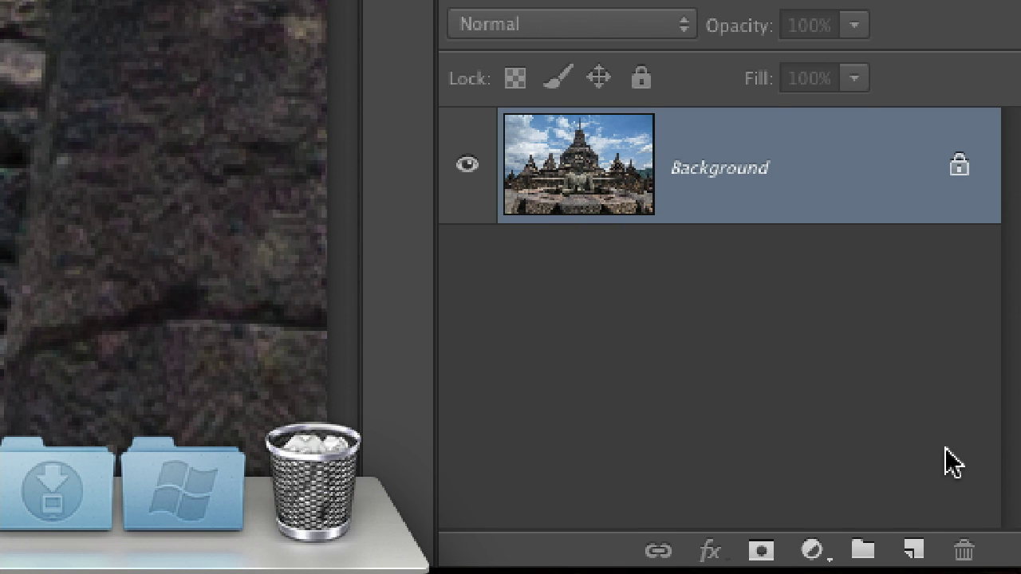
Step: Create an empty Layer 1 above the Background layer
{"action": "left_click", "coordinate": [914, 551]}
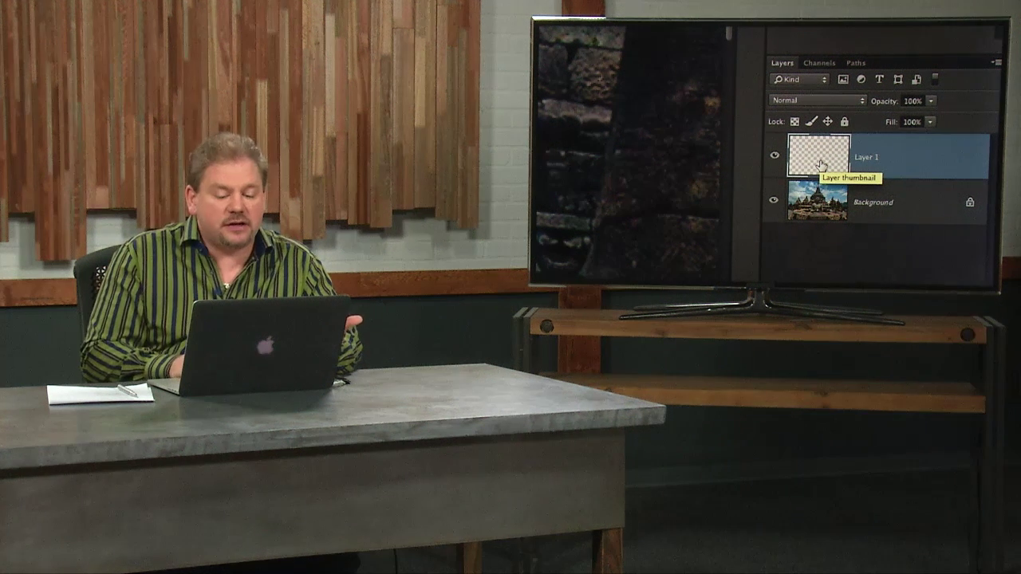
Step: Change Layer 1's blend mode from Normal to Color
{"action": "left_click", "coordinate": [847, 101]}
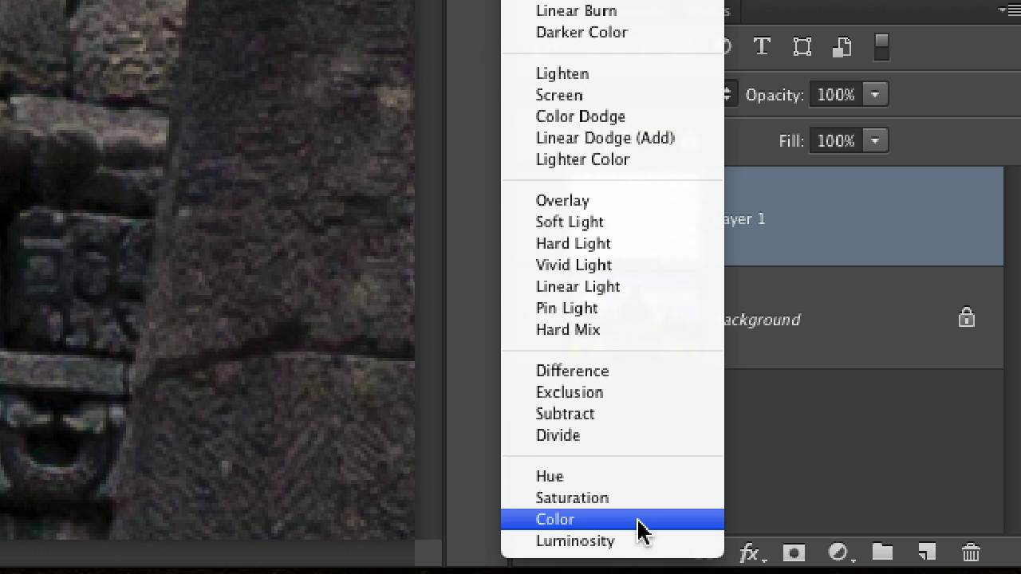
{"action": "left_click", "coordinate": [641, 520]}
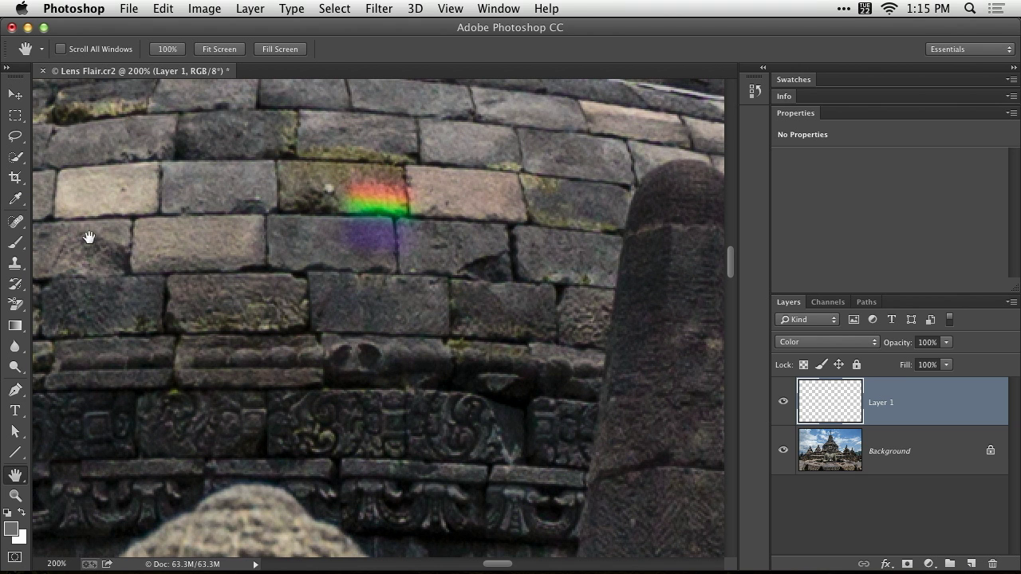
Step: Select the Brush at 100% opacity, shrink it, and sample a tan stone colour
{"action": "left_click", "coordinate": [14, 241]}
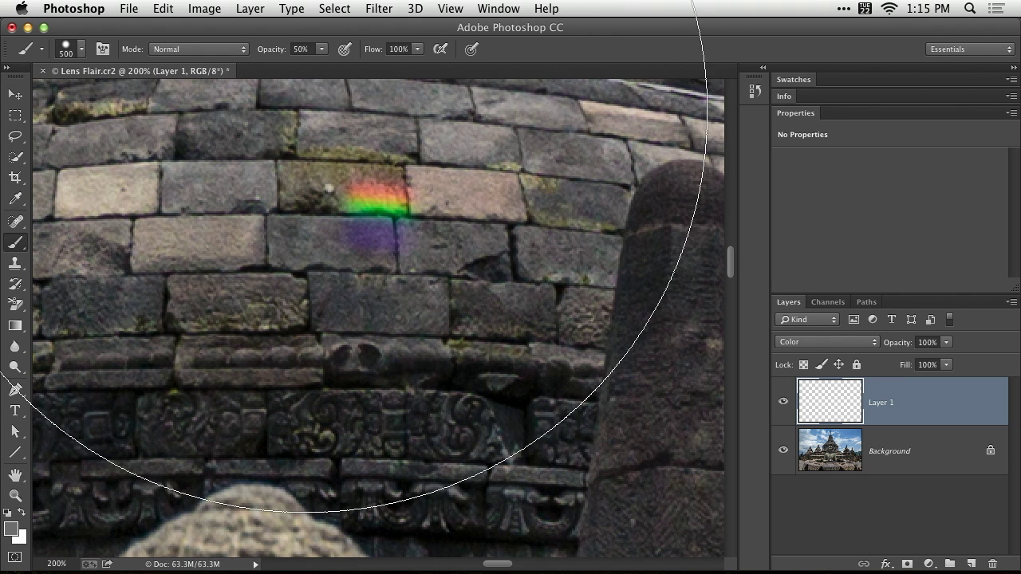
{"action": "left_click_drag", "start_coordinate": [265, 53], "coordinate": [418, 49]}
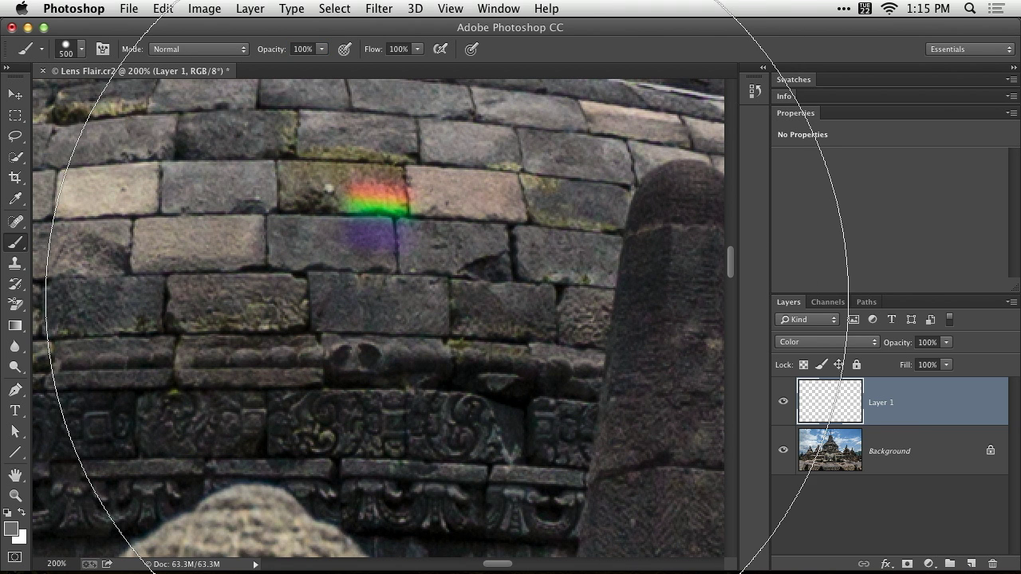
{"action": "key", "text": "bracketleft"}
{"action": "key", "text": "bracketleft"}
{"action": "key", "text": "bracketleft"}
{"action": "key", "text": "bracketleft"}
{"action": "key", "text": "bracketleft"}
{"action": "key", "text": "bracketleft"}
{"action": "key", "text": "bracketleft"}
{"action": "key", "text": "bracketleft"}
{"action": "key", "text": "bracketleft"}
{"action": "key", "text": "bracketleft"}
{"action": "key", "text": "bracketleft"}
{"action": "key", "text": "bracketleft"}
{"action": "key", "text": "bracketleft"}
{"action": "key", "text": "bracketleft"}
{"action": "key", "text": "bracketleft"}
{"action": "key", "text": "bracketleft"}
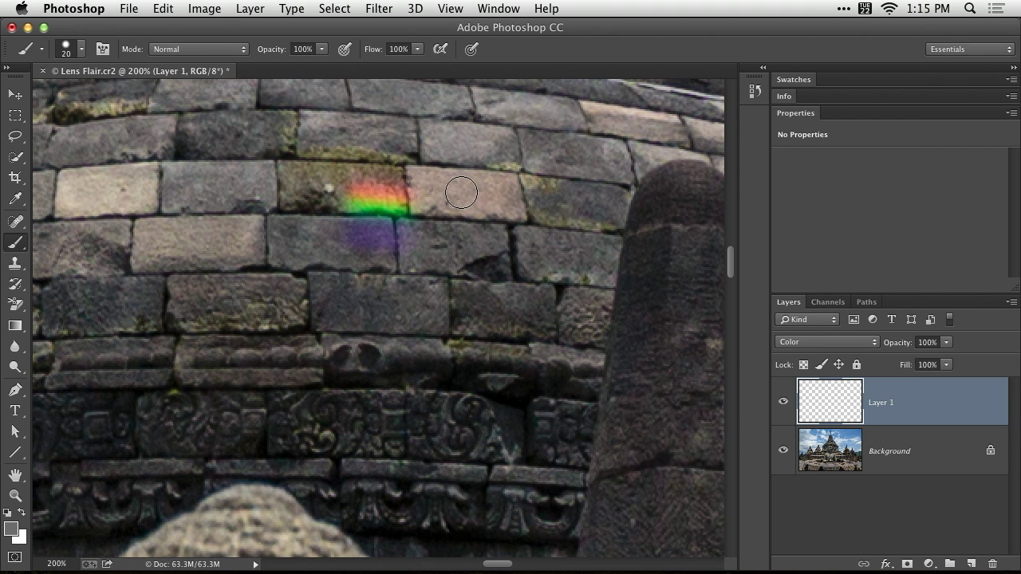
{"action": "key", "text": "alt"}
{"action": "left_click", "coordinate": [822, 342]}
{"action": "left_click", "coordinate": [814, 34]}
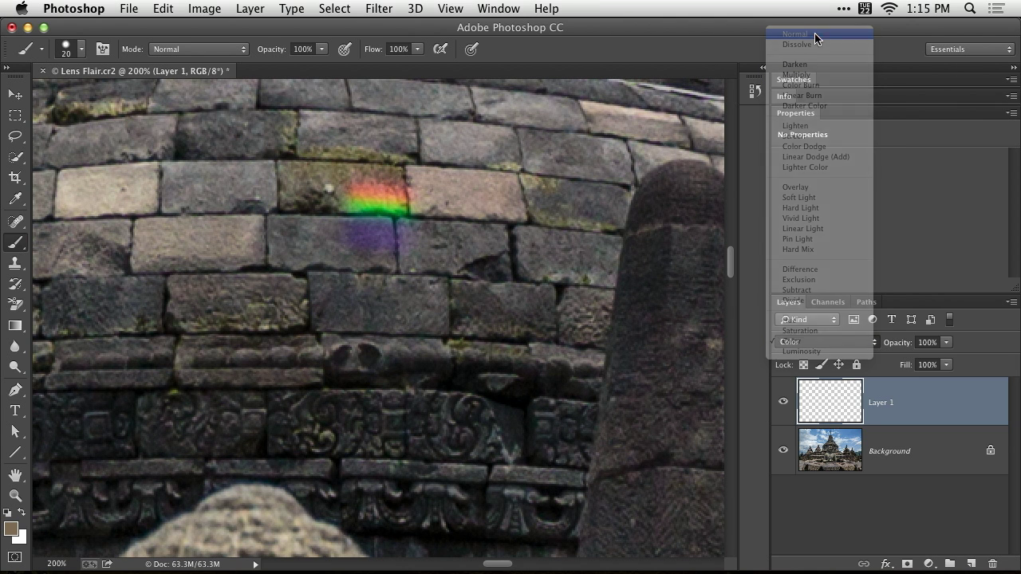
{"action": "mouse_move", "coordinate": [358, 182]}
{"action": "left_mouse_down"}
{"action": "mouse_move", "coordinate": [416, 185]}
{"action": "mouse_move", "coordinate": [352, 192]}
{"action": "mouse_move", "coordinate": [444, 209]}
{"action": "mouse_move", "coordinate": [331, 209]}
{"action": "mouse_move", "coordinate": [426, 219]}
{"action": "left_mouse_up"}
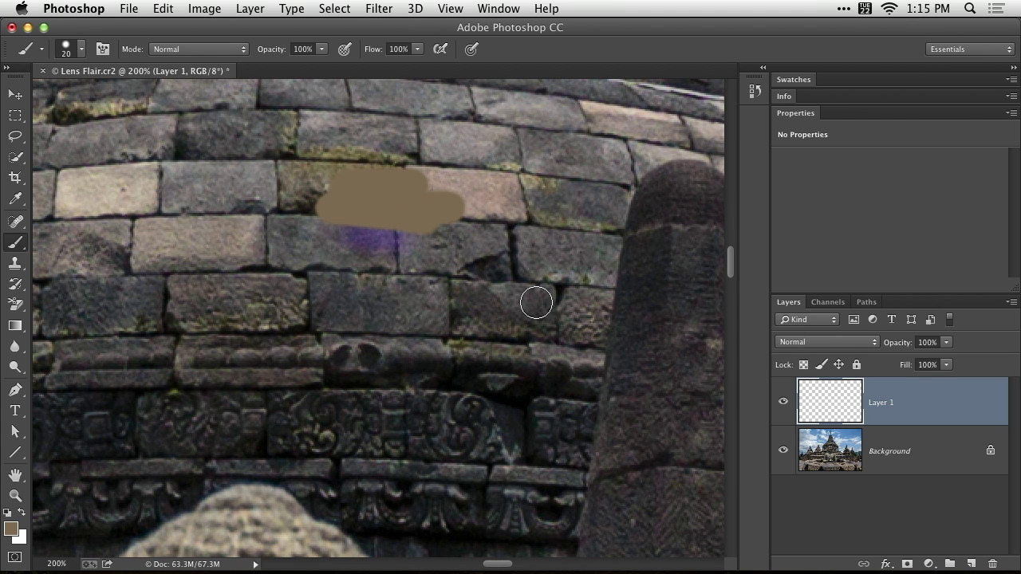
{"action": "key", "text": "super+z"}
{"action": "left_click", "coordinate": [828, 343]}
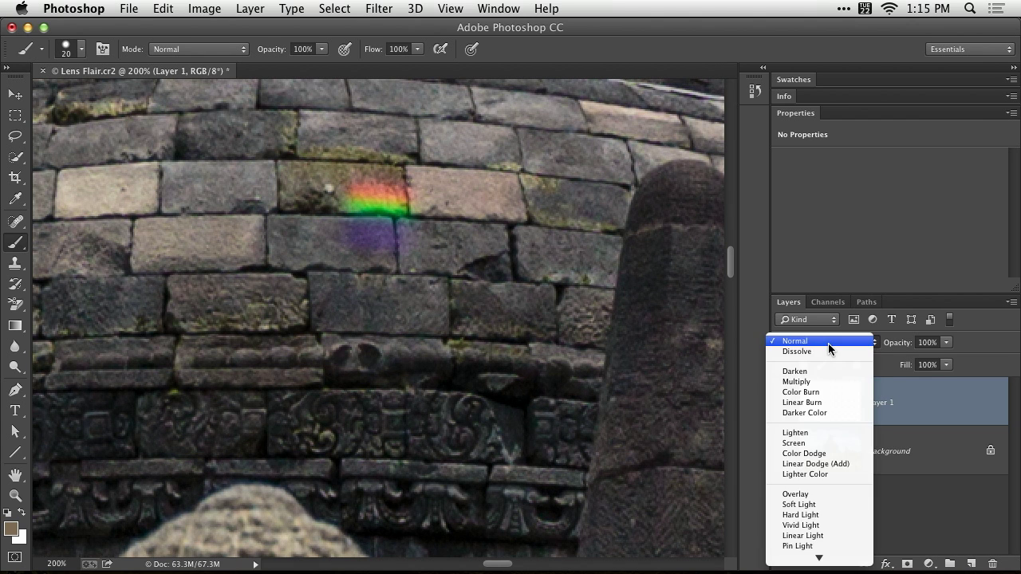
{"action": "mouse_move", "coordinate": [821, 558]}
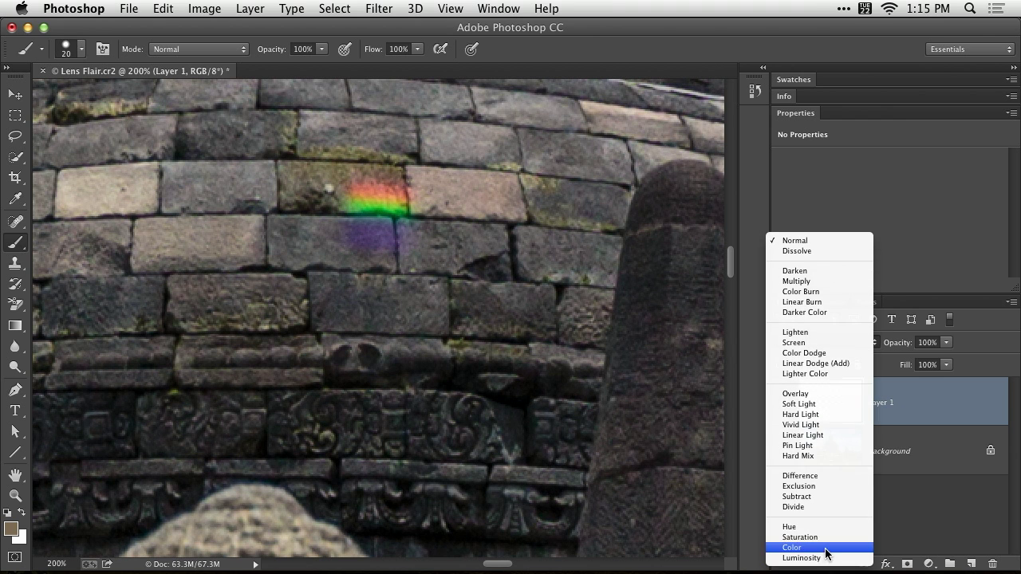
{"action": "left_click", "coordinate": [826, 548]}
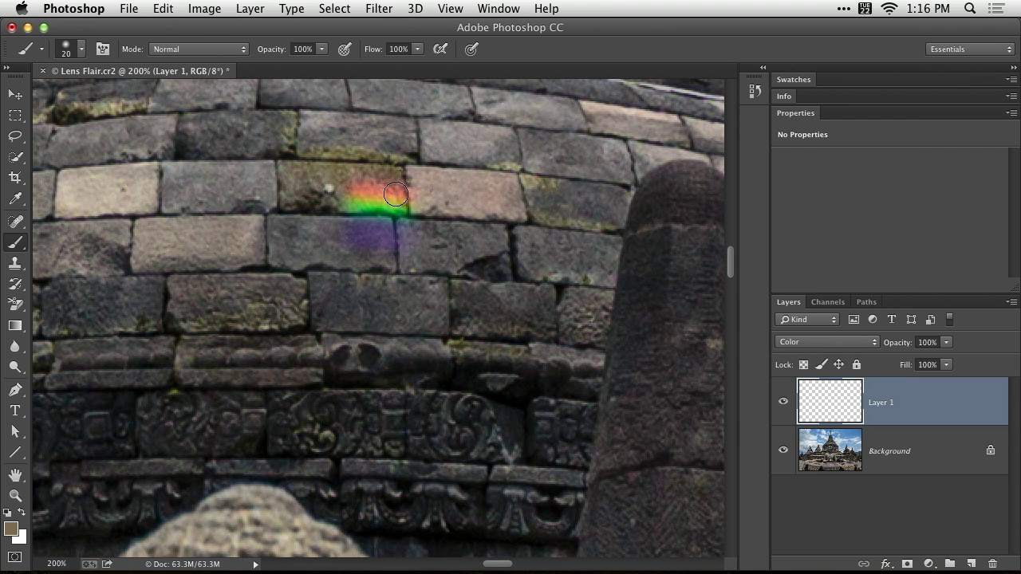
Step: Paint sampled pinkish and grey stone tones over the purple flare bands, shrinking the brush to 9
{"action": "mouse_move", "coordinate": [395, 194]}
{"action": "left_mouse_down"}
{"action": "mouse_move", "coordinate": [362, 186]}
{"action": "mouse_move", "coordinate": [347, 196]}
{"action": "mouse_move", "coordinate": [396, 204]}
{"action": "mouse_move", "coordinate": [348, 203]}
{"action": "mouse_move", "coordinate": [414, 202]}
{"action": "left_mouse_up"}
{"action": "left_click", "coordinate": [447, 182], "text": "alt"}
{"action": "left_click_drag", "start_coordinate": [371, 242], "coordinate": [373, 234]}
{"action": "left_click", "coordinate": [339, 250], "text": "alt"}
{"action": "mouse_move", "coordinate": [360, 237]}
{"action": "left_mouse_down"}
{"action": "mouse_move", "coordinate": [388, 228]}
{"action": "mouse_move", "coordinate": [343, 230]}
{"action": "left_mouse_up"}
{"action": "left_click", "coordinate": [426, 236], "text": "alt"}
{"action": "mouse_move", "coordinate": [412, 252]}
{"action": "left_mouse_down"}
{"action": "mouse_move", "coordinate": [403, 228]}
{"action": "mouse_move", "coordinate": [422, 231]}
{"action": "mouse_move", "coordinate": [403, 252]}
{"action": "left_mouse_up"}
{"action": "left_click", "coordinate": [417, 217], "text": "alt"}
{"action": "key", "text": "bracketleft"}
{"action": "key", "text": "bracketleft"}
{"action": "left_click", "coordinate": [407, 186], "text": "alt"}
{"action": "left_click", "coordinate": [784, 405]}
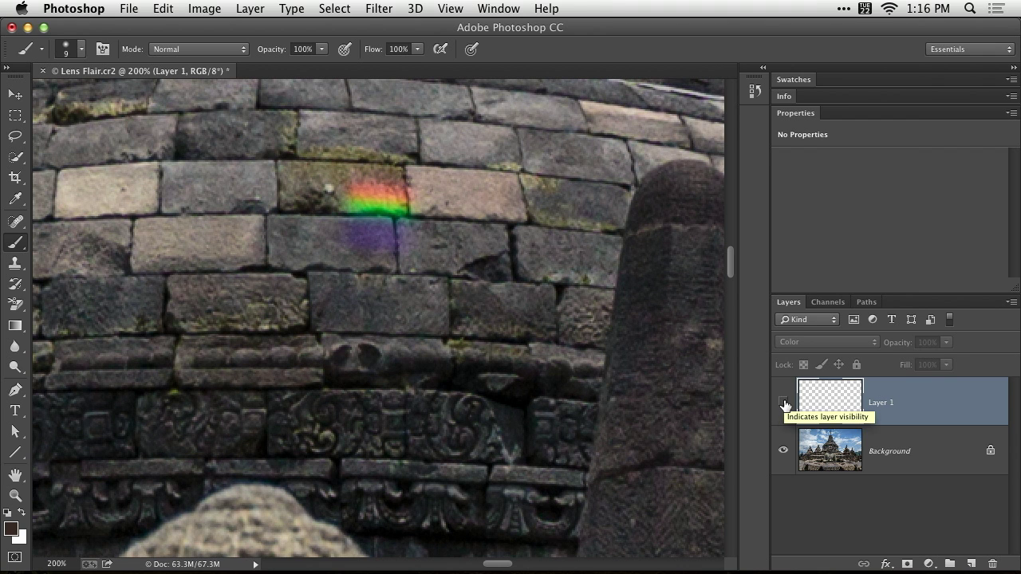
{"action": "left_click", "coordinate": [784, 404]}
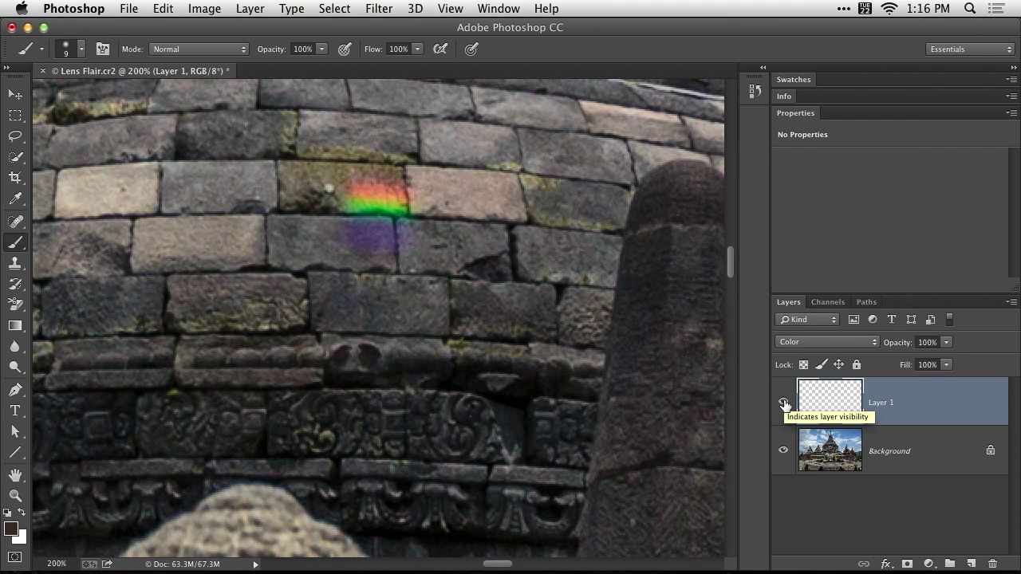
{"action": "left_click", "coordinate": [825, 342]}
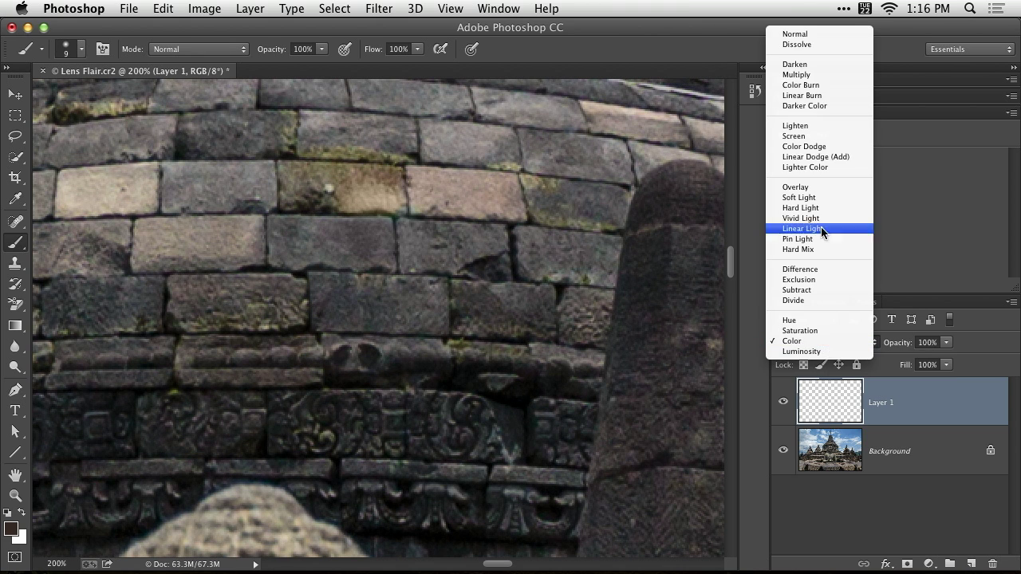
{"action": "left_click", "coordinate": [813, 33]}
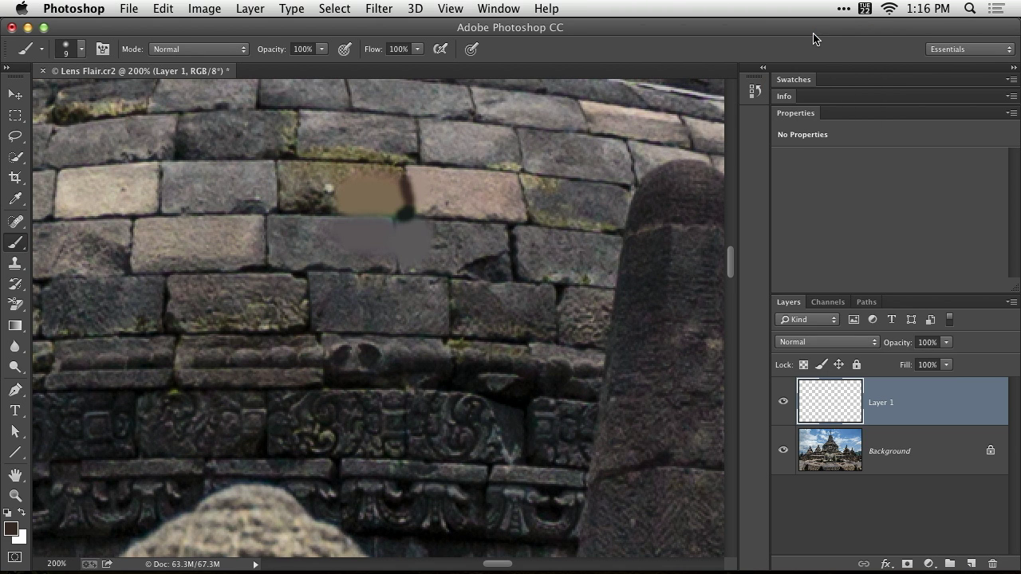
{"action": "left_click", "coordinate": [846, 341]}
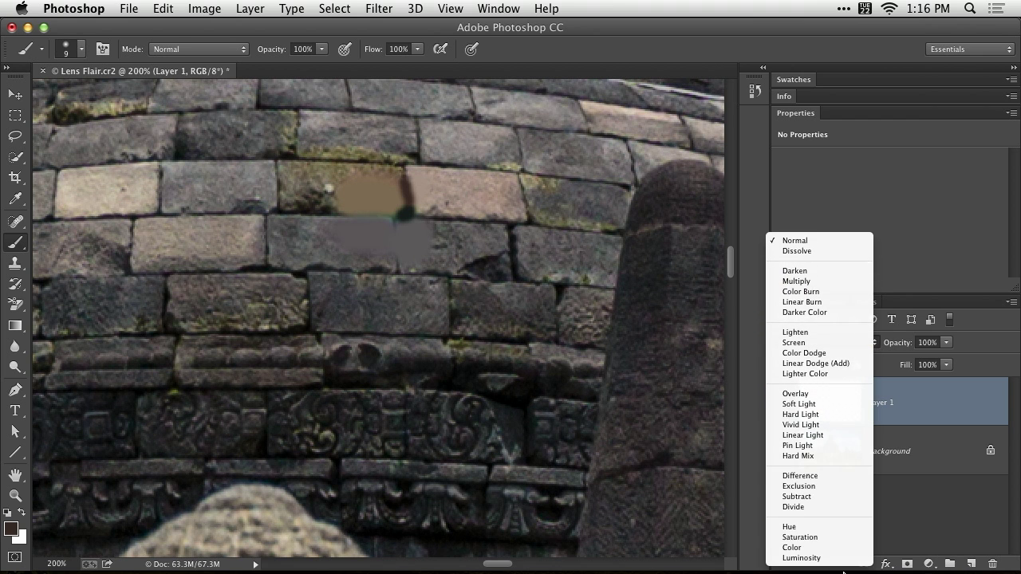
{"action": "left_click", "coordinate": [846, 552]}
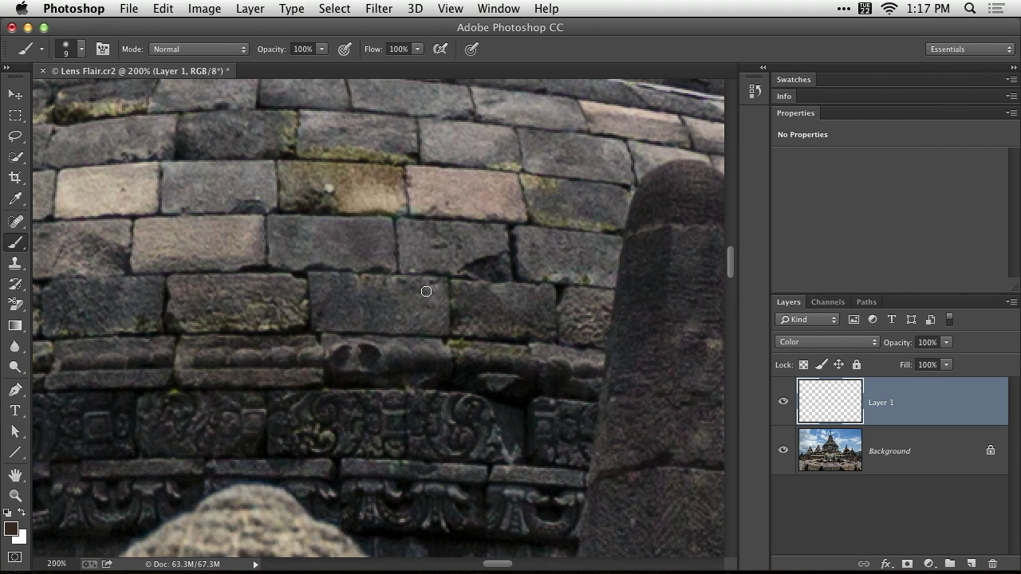
Step: Enlarge the brush to 15 and switch into Quick Mask with nothing masked
{"action": "key", "text": "bracketright"}
{"action": "key", "text": "bracketright"}
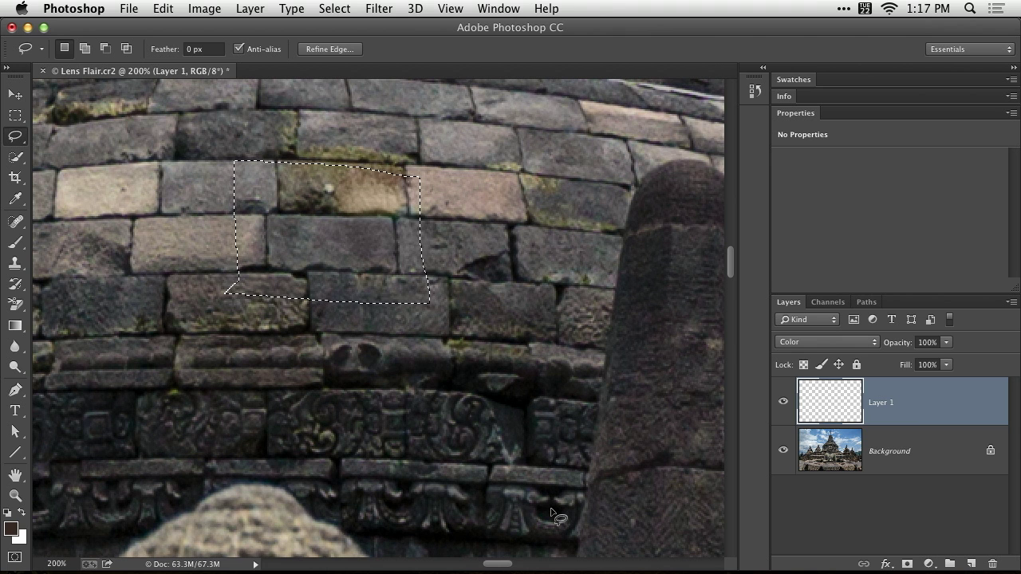
{"action": "key", "text": "q"}
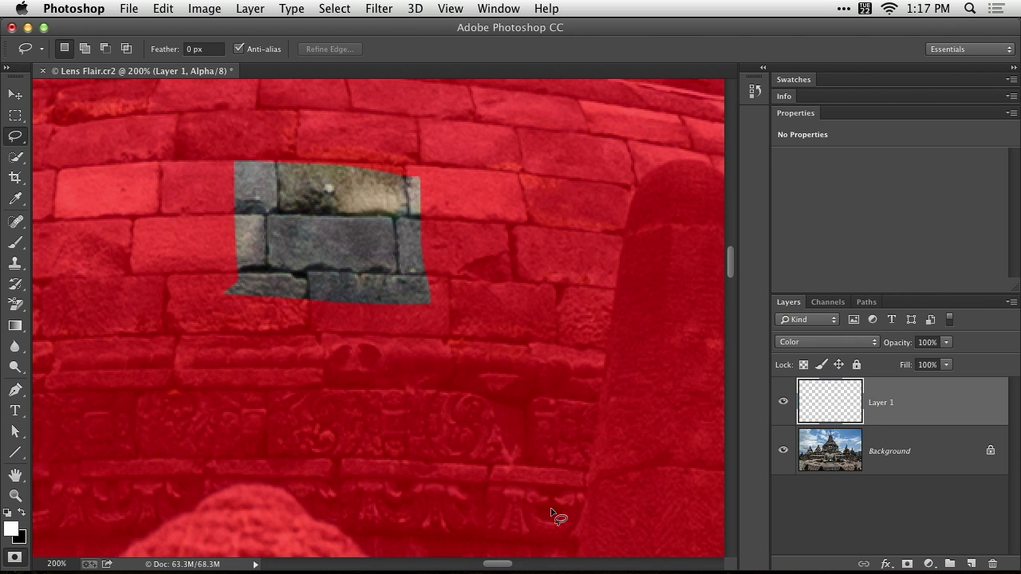
{"action": "key", "text": "q"}
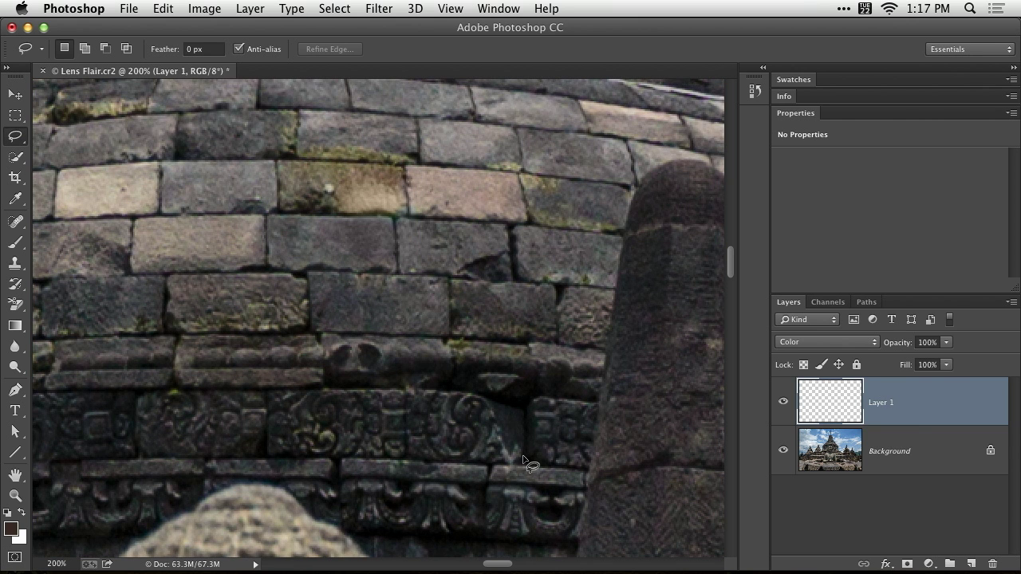
{"action": "key", "text": "q"}
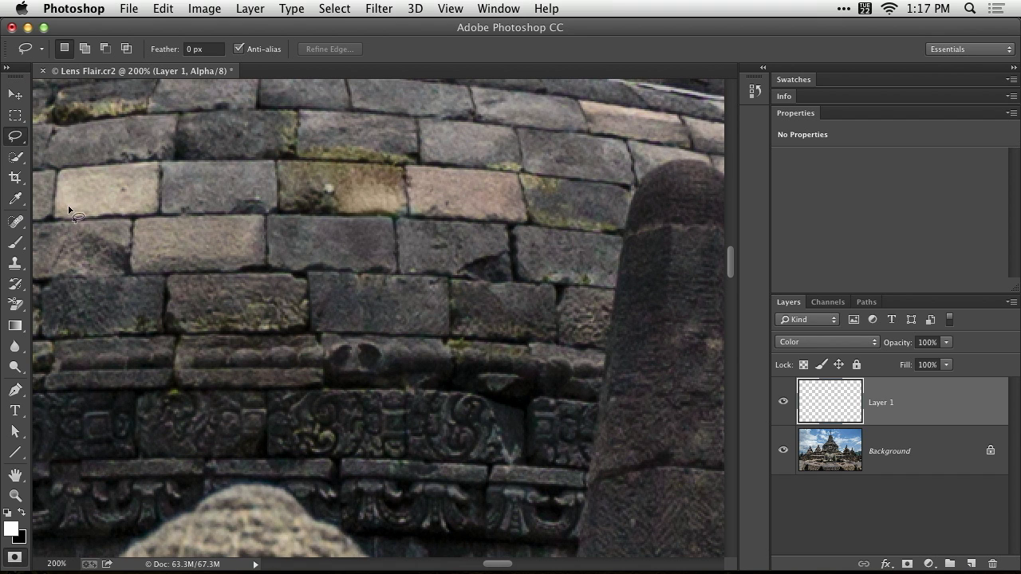
Step: Paint black over the repaired brick patch in Quick Mask and convert it to a selection
{"action": "left_click", "coordinate": [17, 244]}
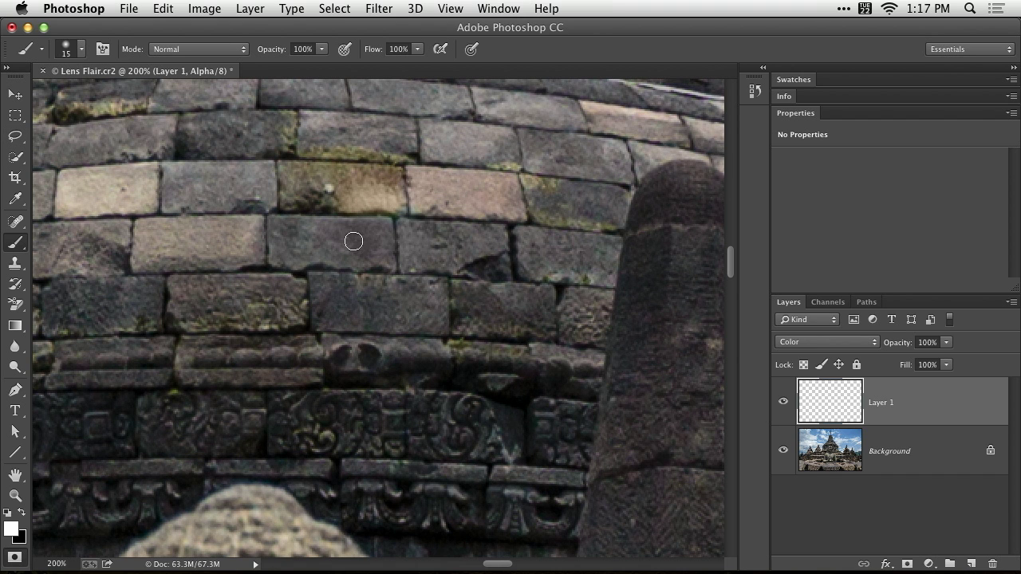
{"action": "key", "text": "x"}
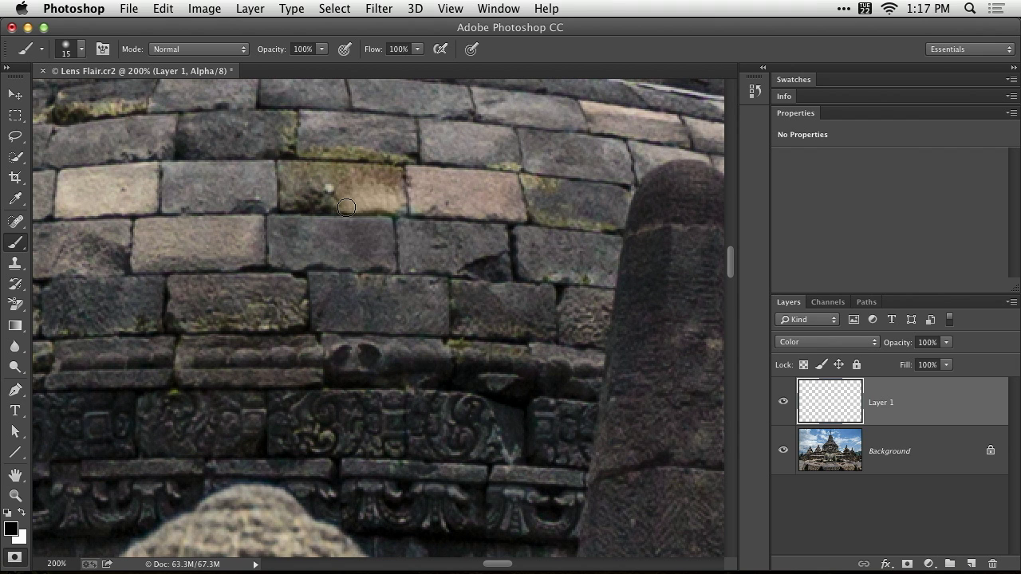
{"action": "mouse_move", "coordinate": [346, 207]}
{"action": "left_mouse_down"}
{"action": "mouse_move", "coordinate": [364, 185]}
{"action": "mouse_move", "coordinate": [395, 199]}
{"action": "mouse_move", "coordinate": [394, 209]}
{"action": "mouse_move", "coordinate": [360, 205]}
{"action": "mouse_move", "coordinate": [400, 203]}
{"action": "mouse_move", "coordinate": [366, 192]}
{"action": "left_mouse_up"}
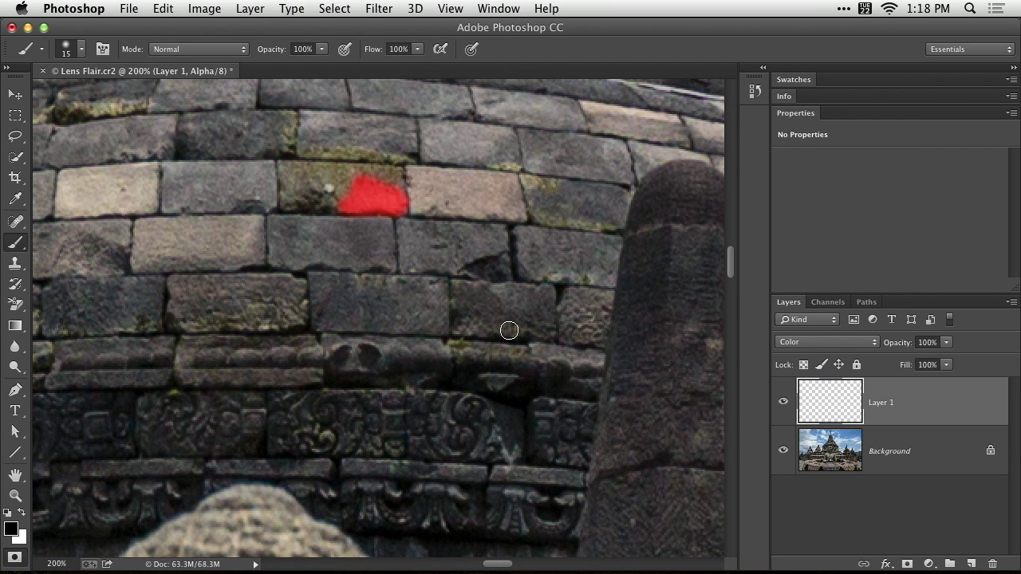
{"action": "key", "text": "q"}
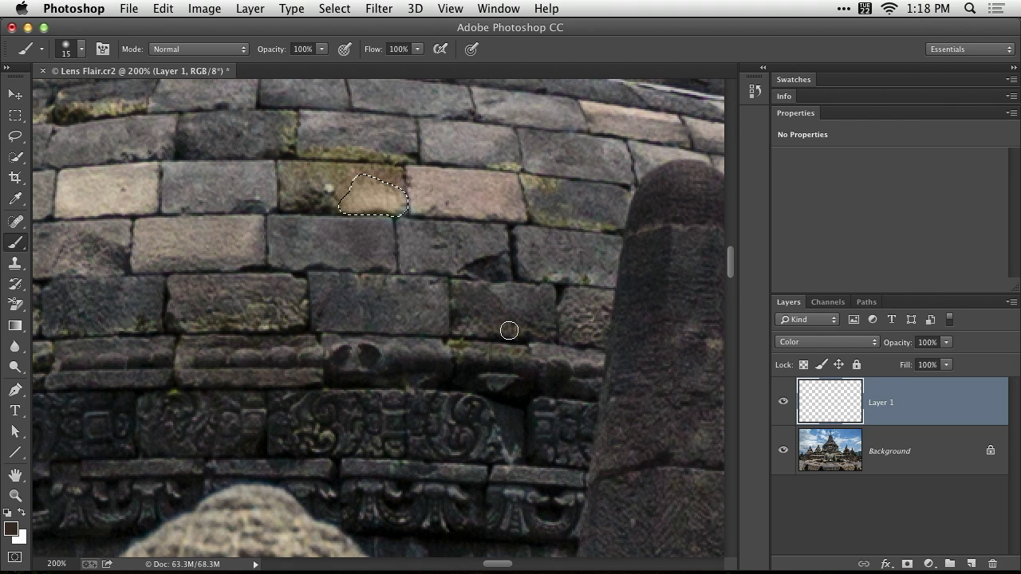